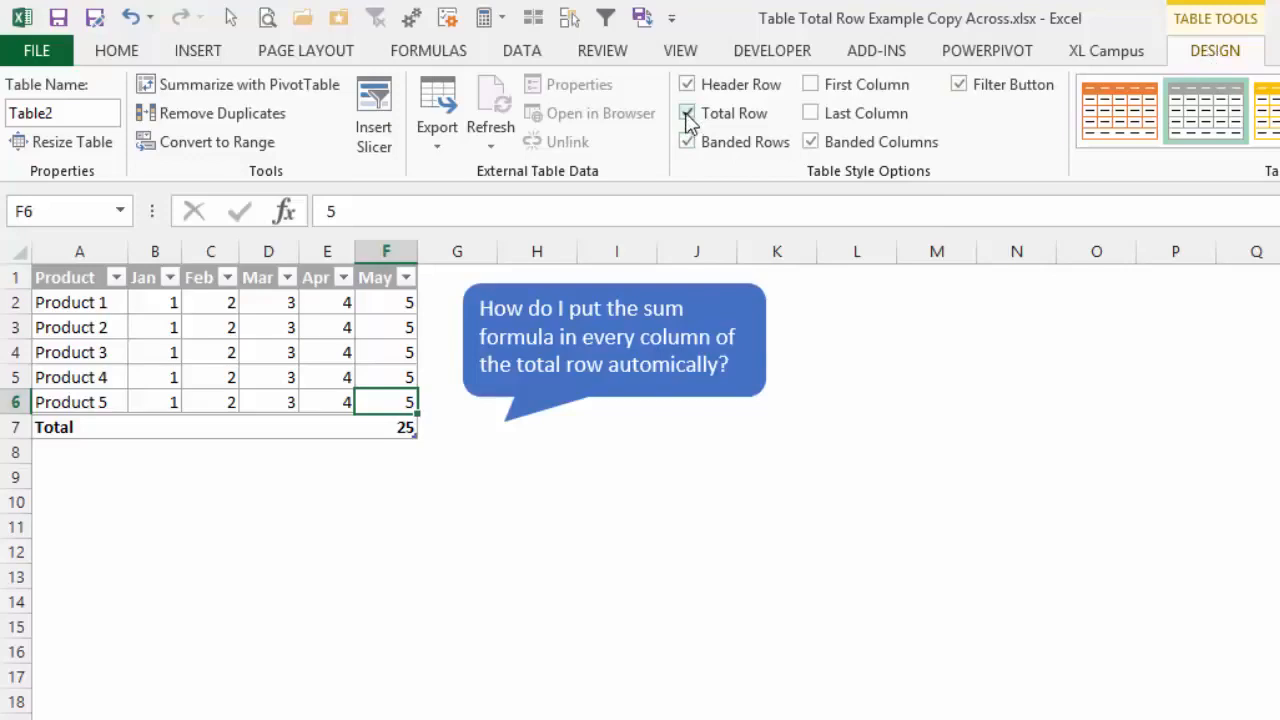
# Turn the table's Total Row off and back on, and select its total cells from May back to Jan.
pyautogui.click(688, 114)
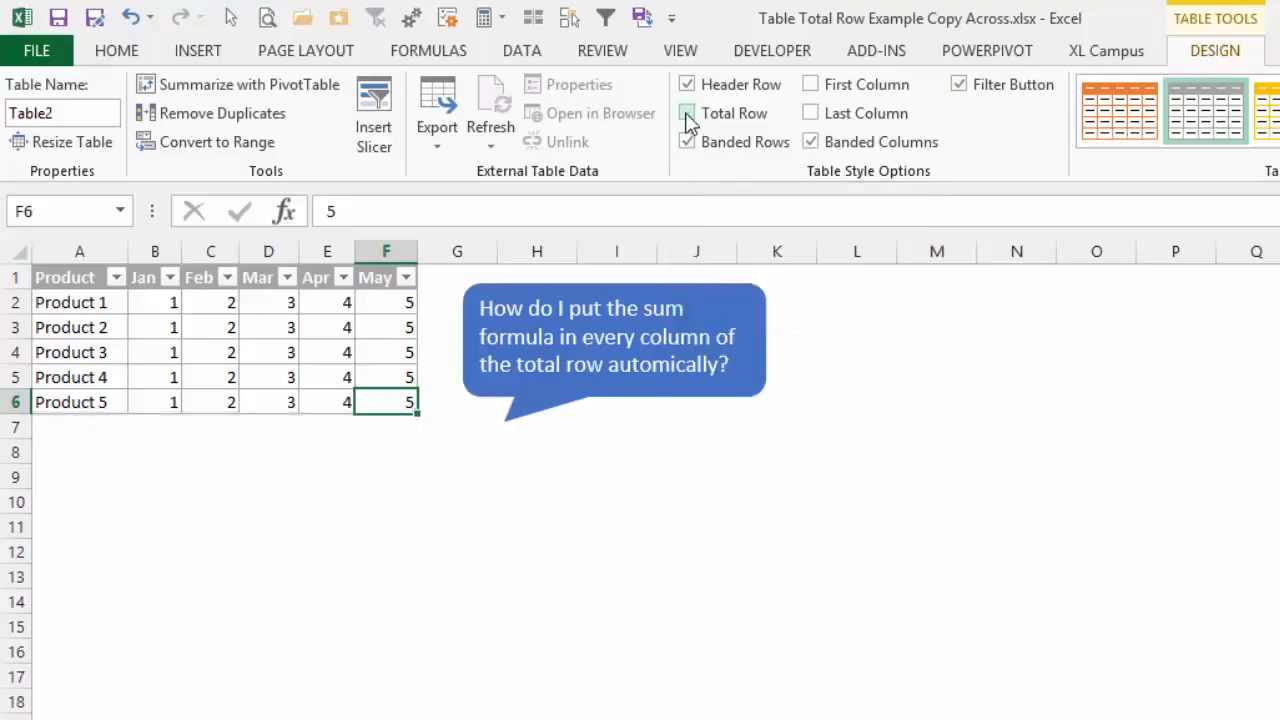
pyautogui.click(687, 114)
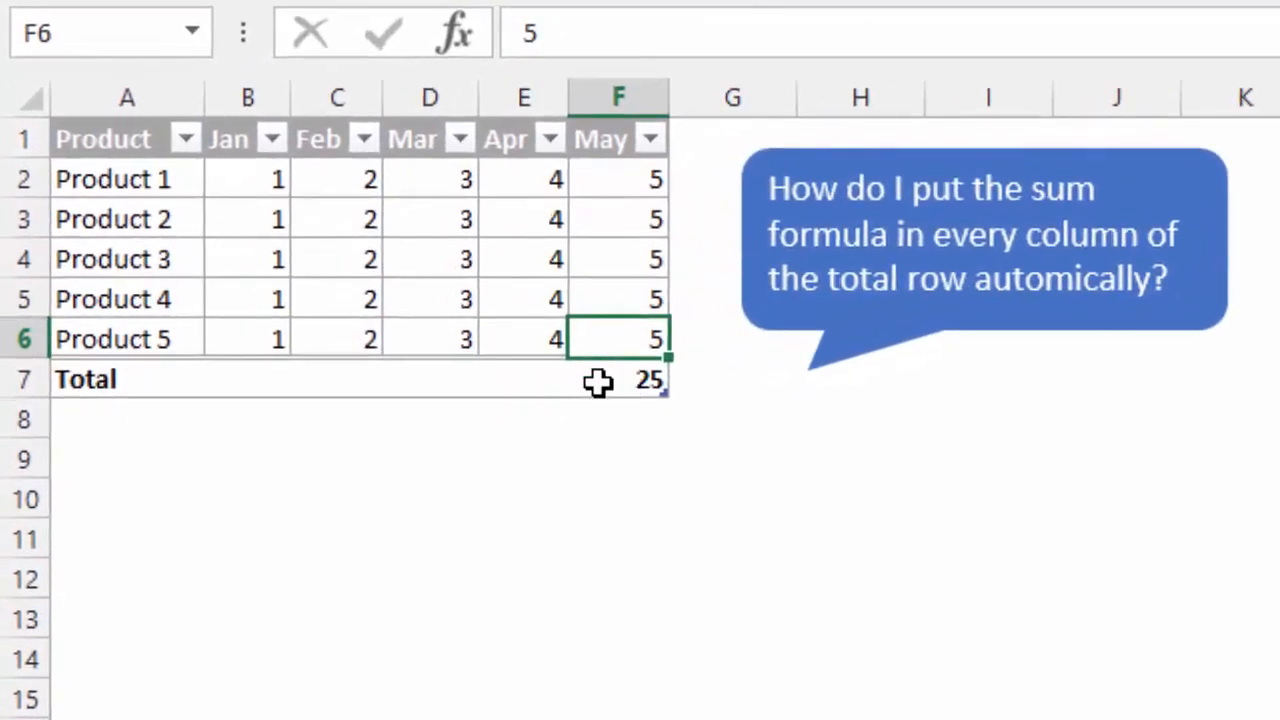
pyautogui.moveTo(623, 380); pyautogui.dragTo(268, 388)
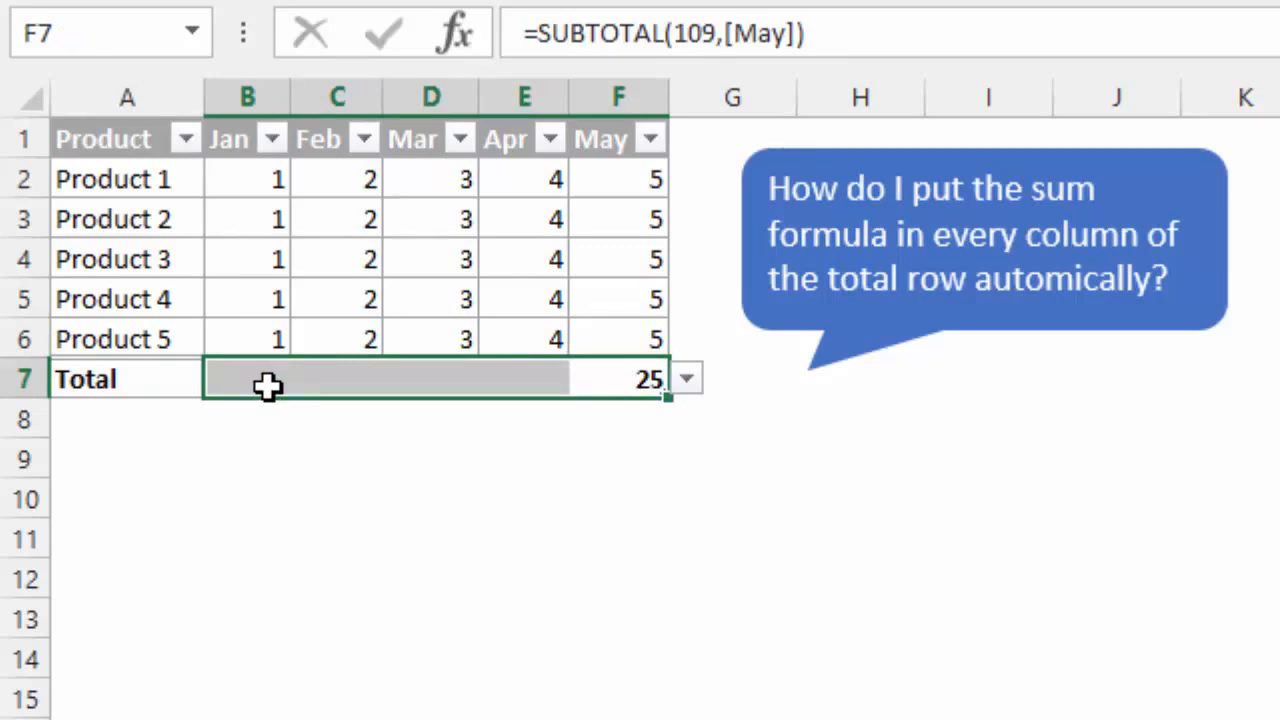
# Copy the May total's SUBTOTAL formula from F7 and paste it into the Jan to Apr total cells B7:E7.
pyautogui.click(614, 379)
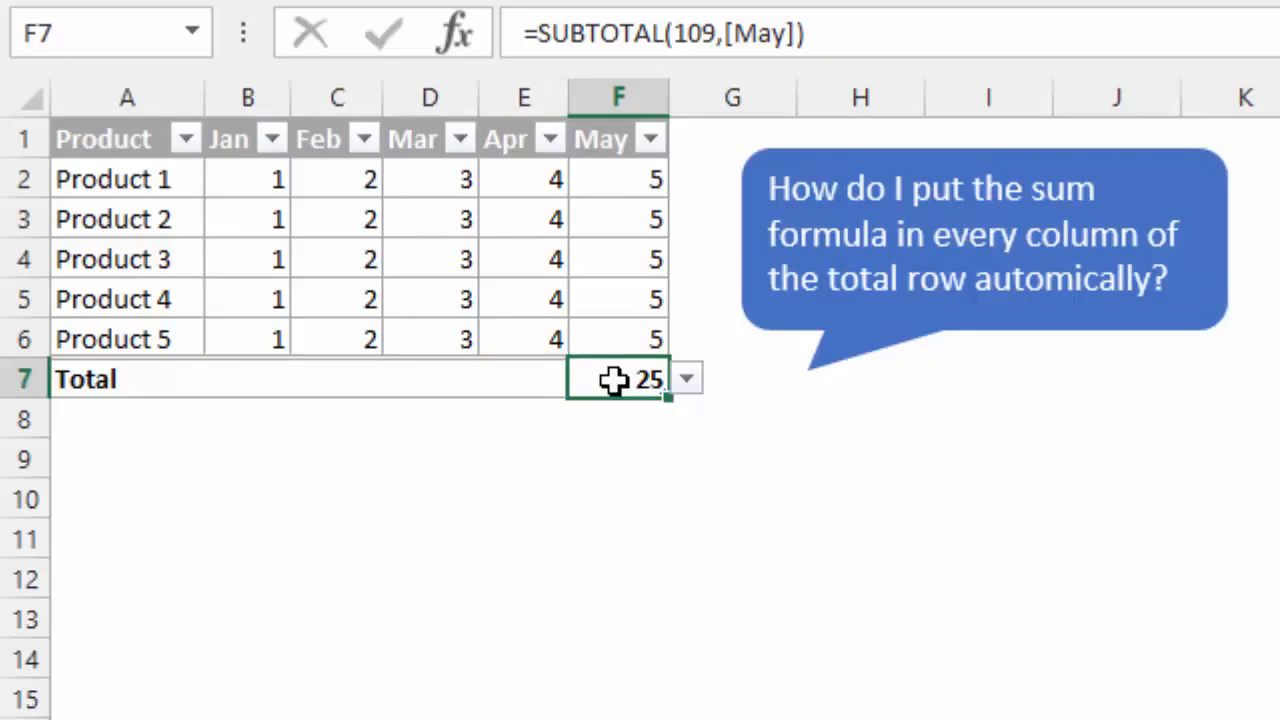
pyautogui.hotkey('ctrl', 'c')
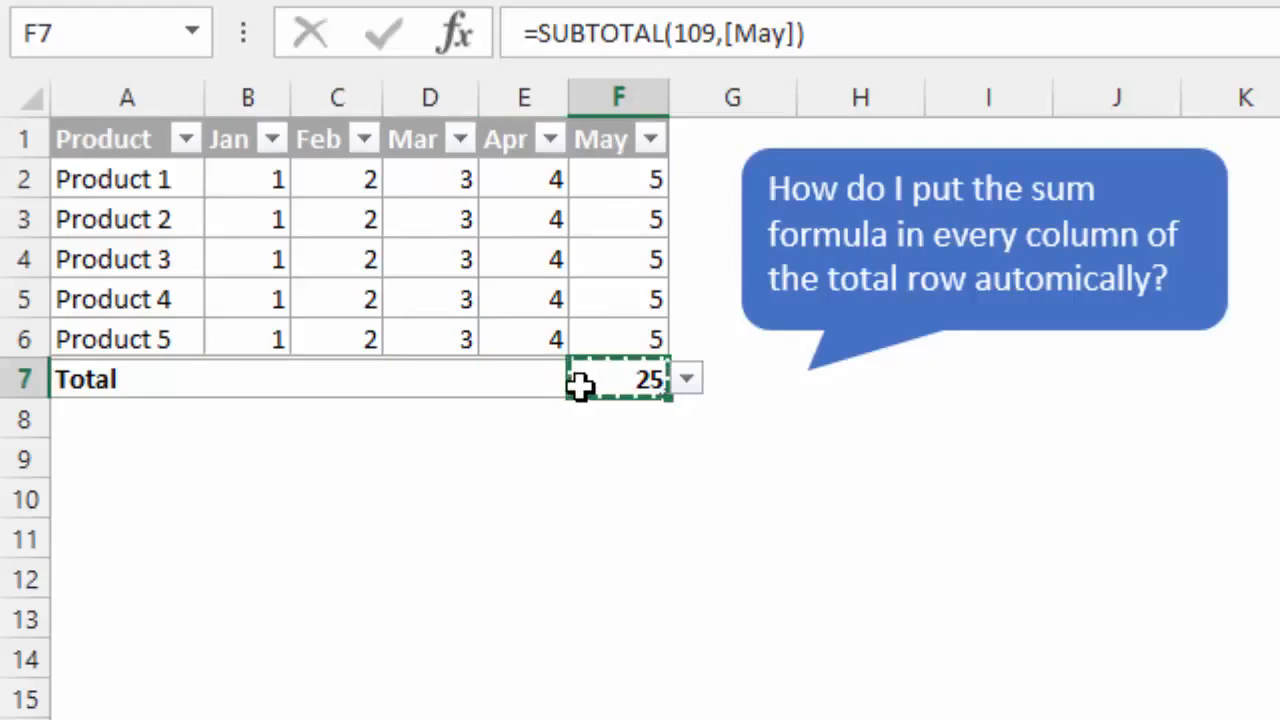
pyautogui.click(505, 380)
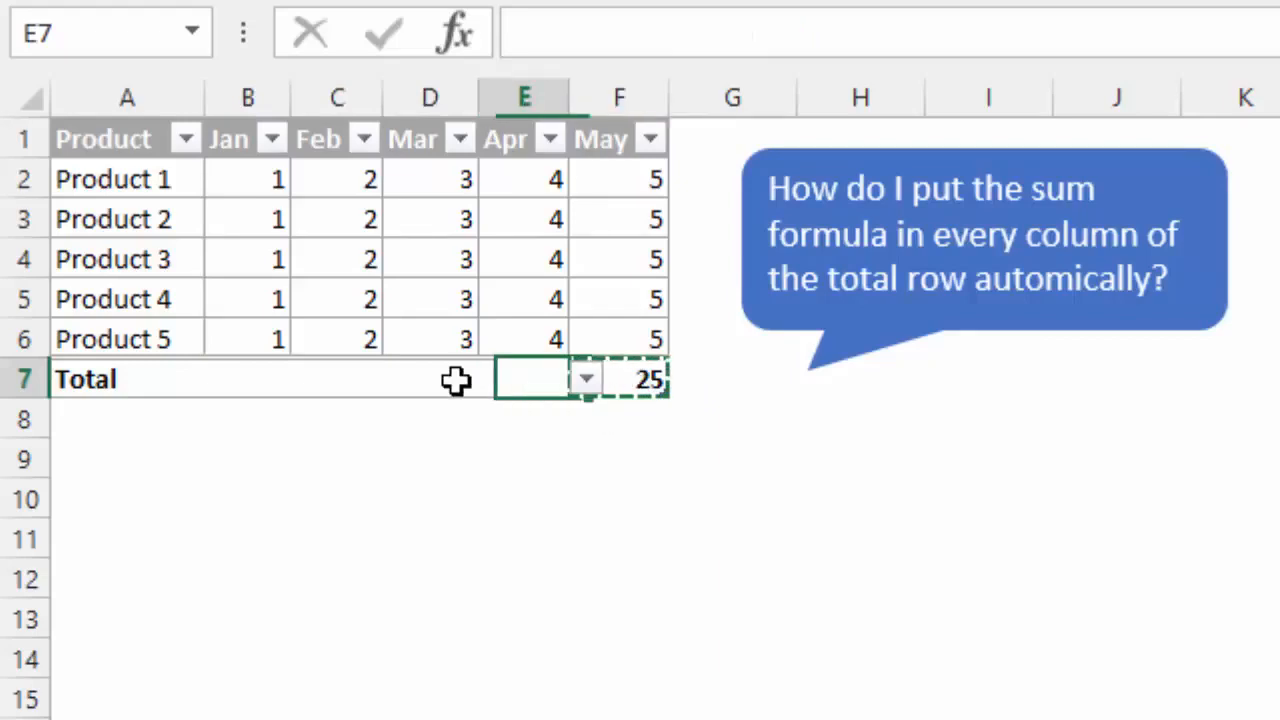
pyautogui.moveTo(455, 380); pyautogui.dragTo(249, 378)
pyautogui.hotkey('ctrl', 'v')
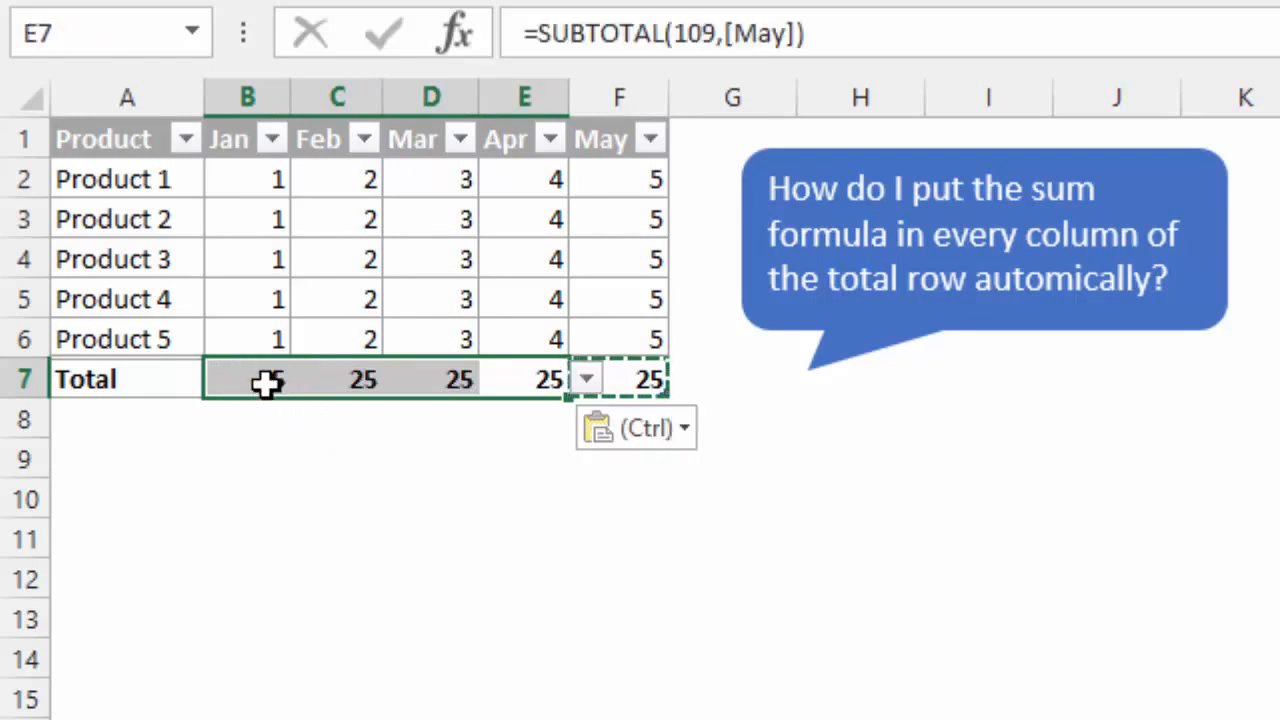
# Check which column the formula pasted into the Jan total cell references, and undo the paste.
pyautogui.click(264, 381)
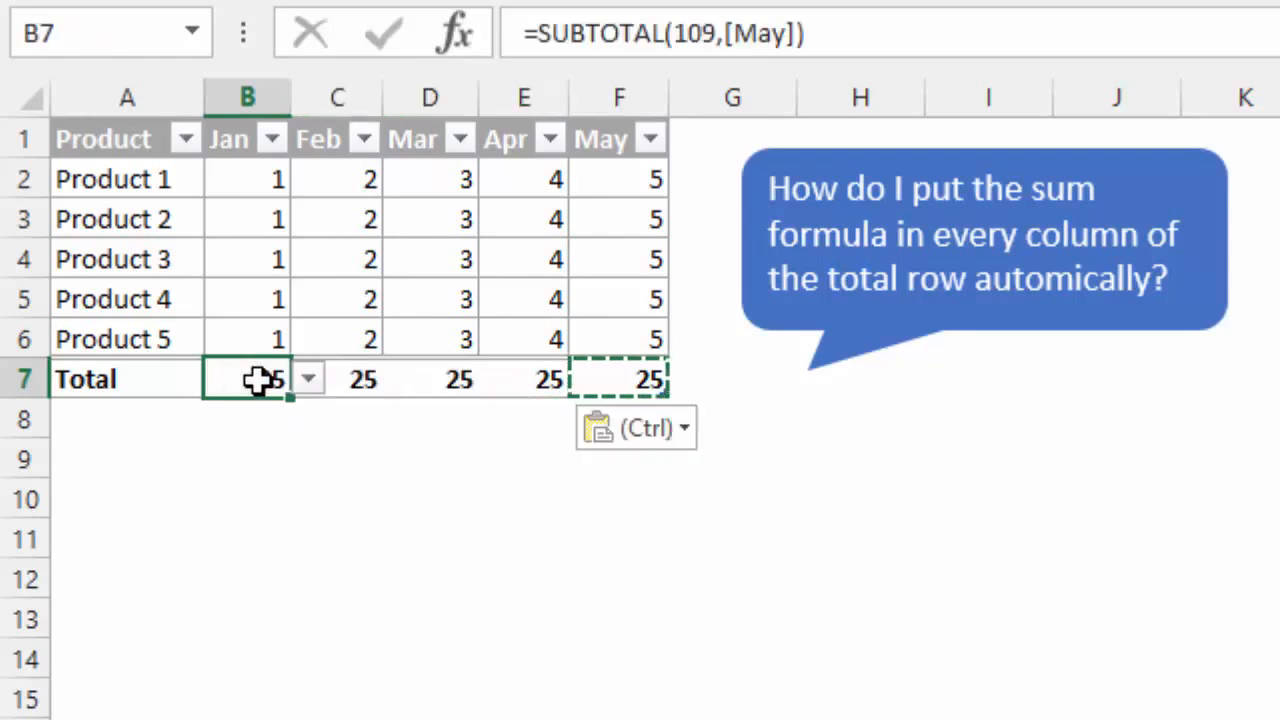
pyautogui.doubleClick(258, 380)
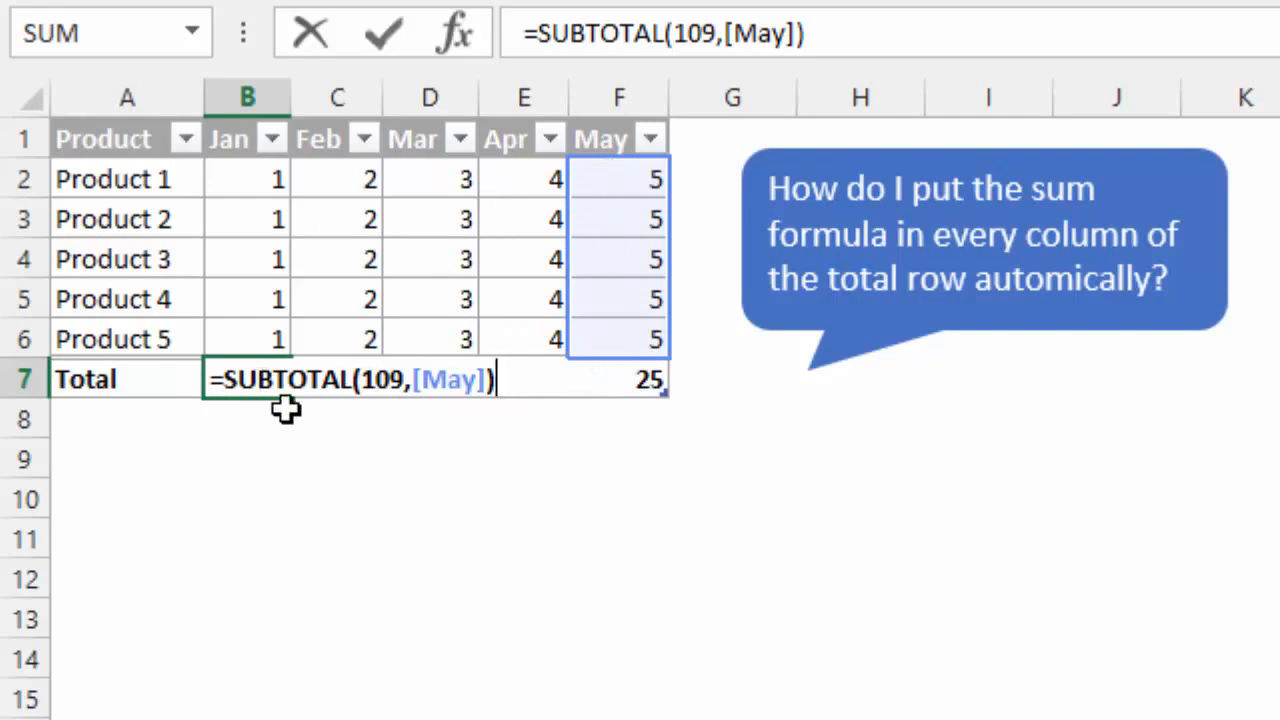
pyautogui.hotkey('ctrl', 'Return')
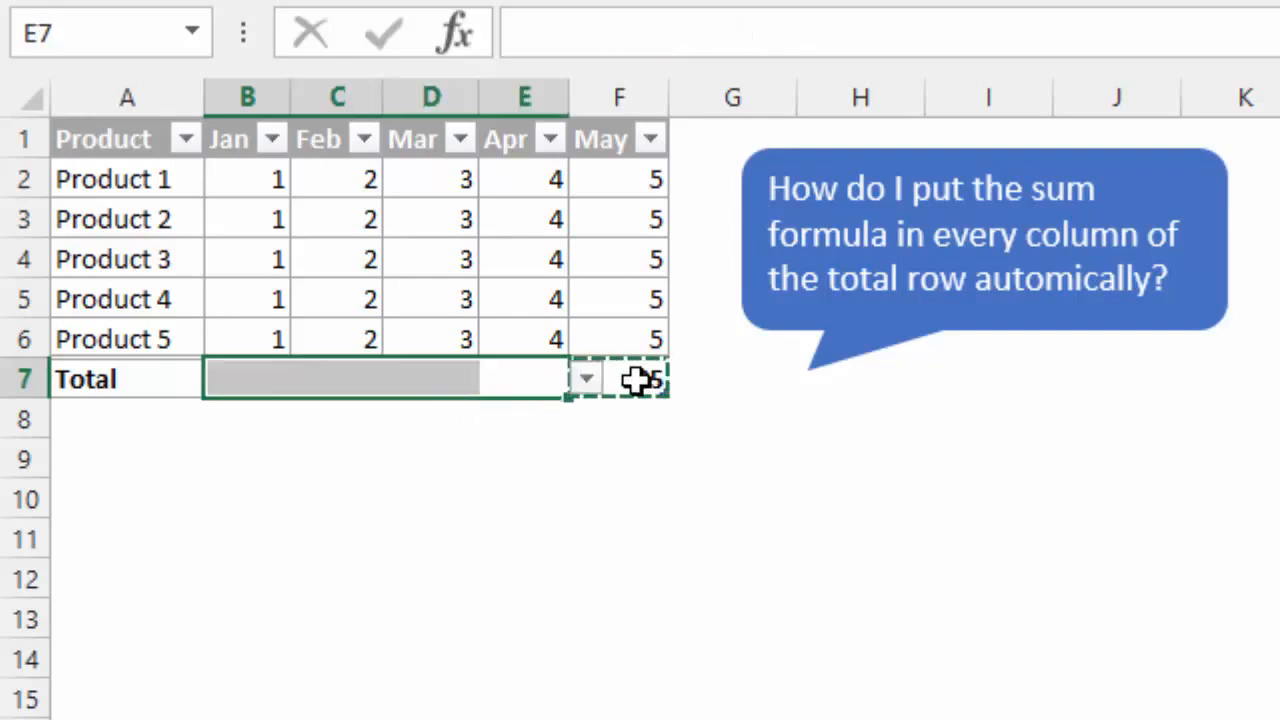
# Cancel the copy selection and fill the May total formula from F7 across to the Jan total in B7.
pyautogui.click(637, 380)
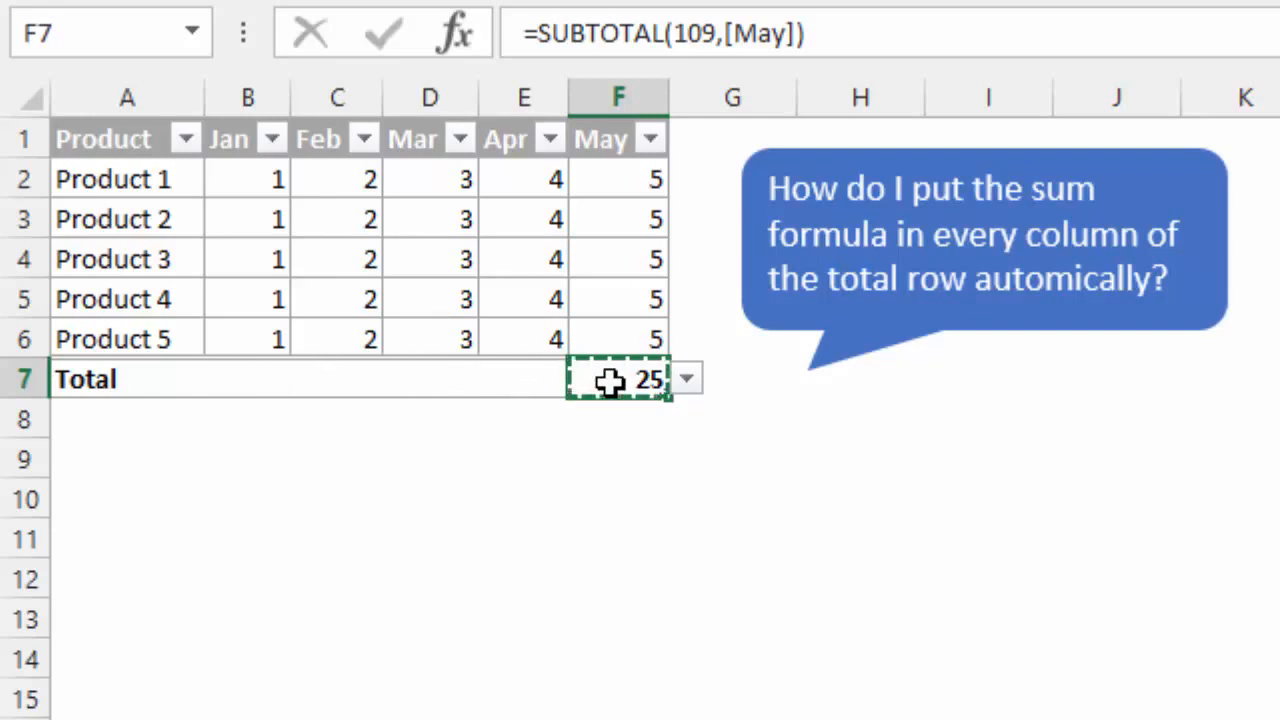
pyautogui.press('Escape')
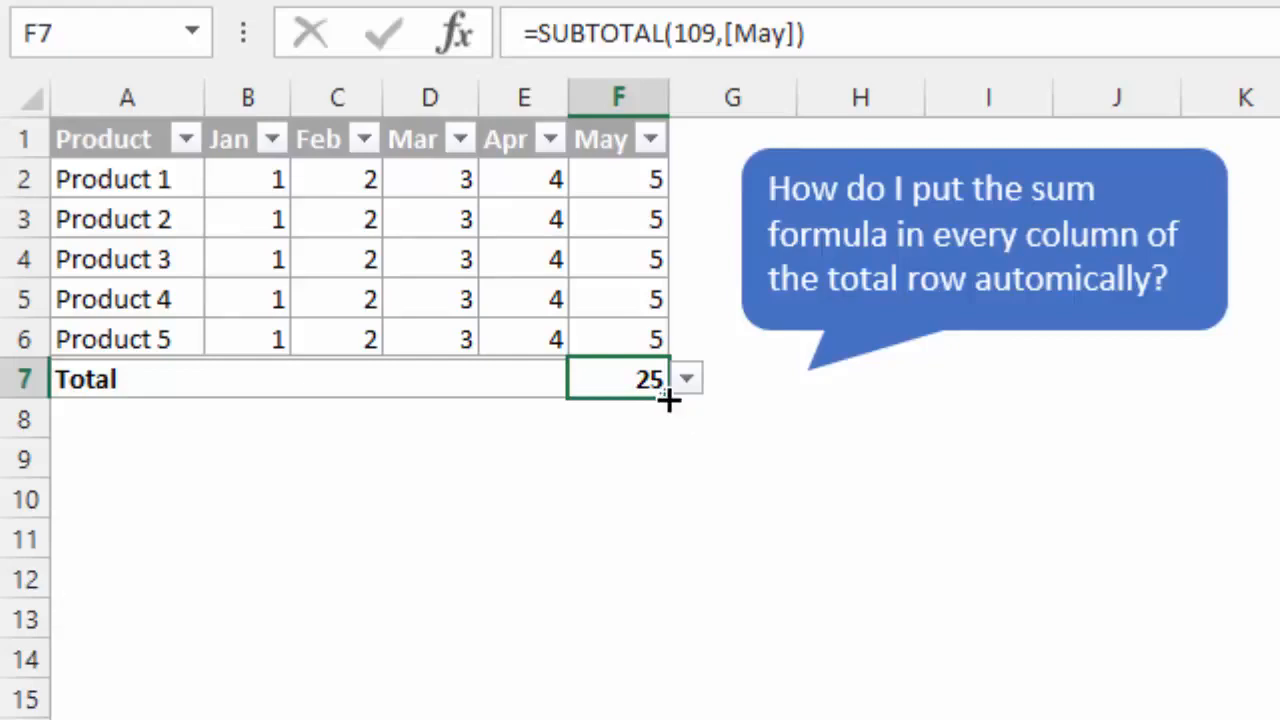
pyautogui.moveTo(668, 398); pyautogui.dragTo(224, 400)
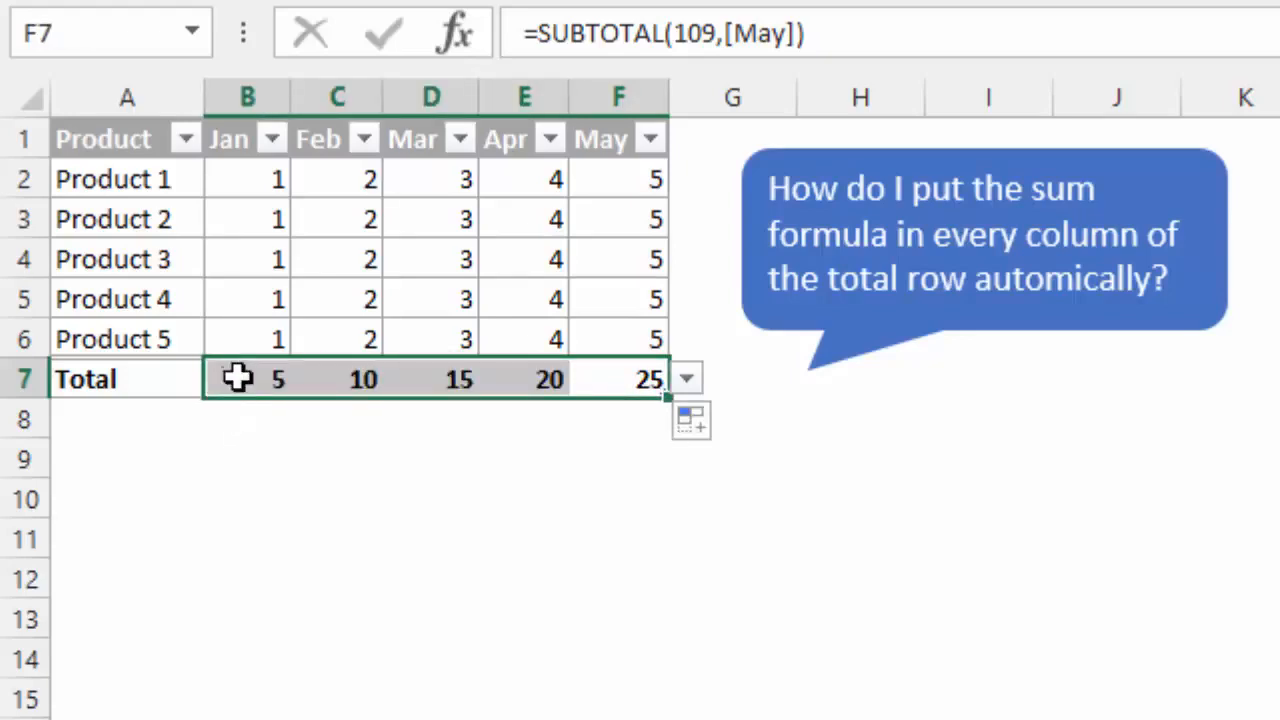
# Inspect the column reference in the Jan total formula and fill it from B7 across to the May total in F7.
pyautogui.click(242, 381)
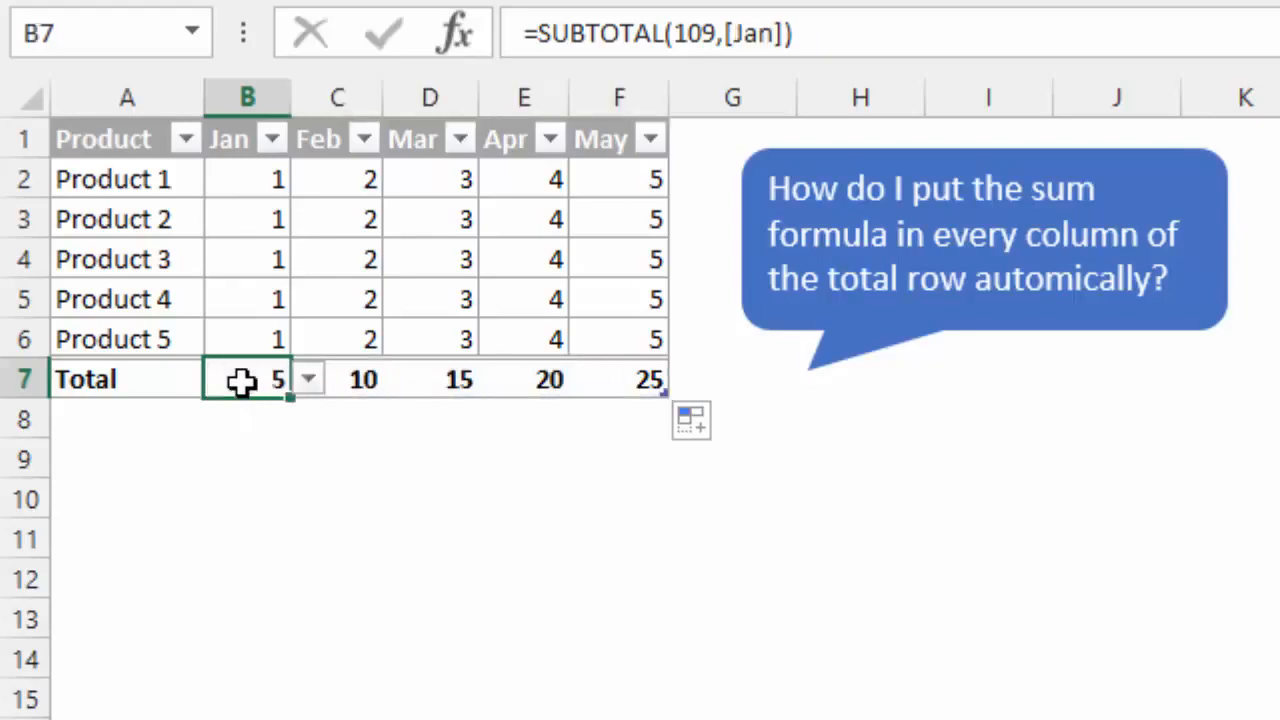
pyautogui.doubleClick(248, 388)
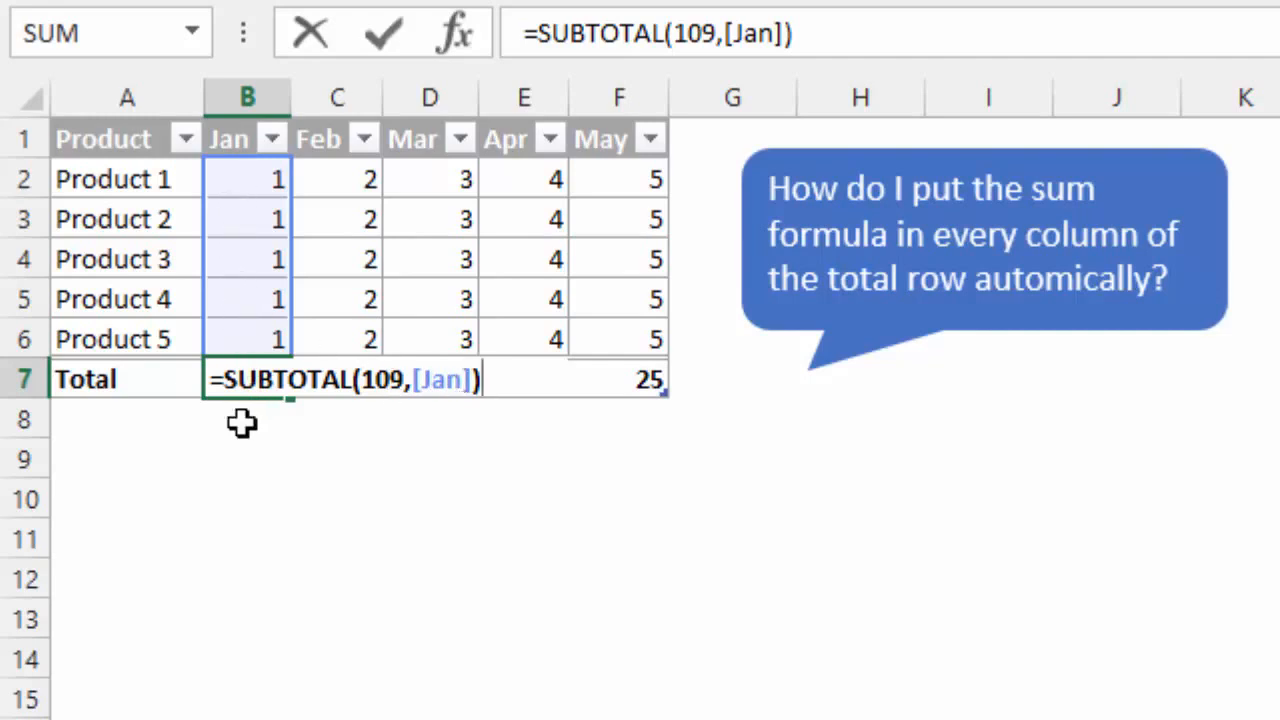
pyautogui.hotkey('ctrl', 'Return')
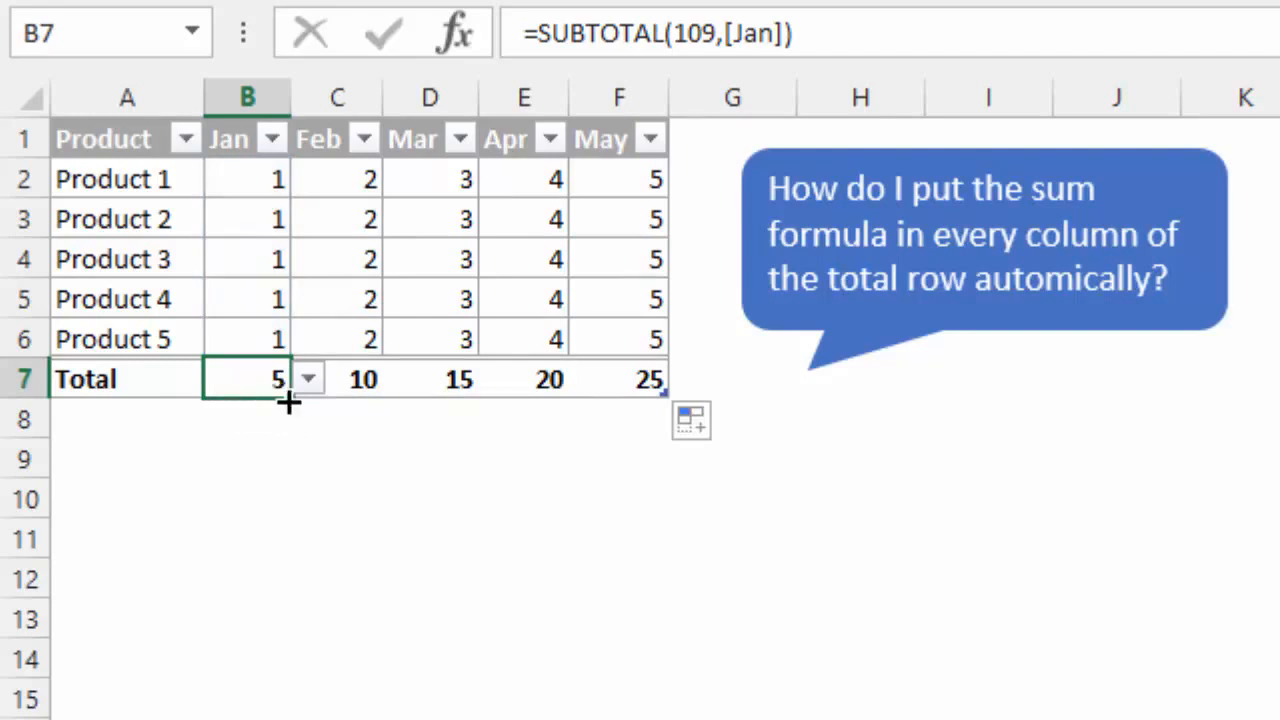
pyautogui.moveTo(288, 402); pyautogui.dragTo(660, 406)
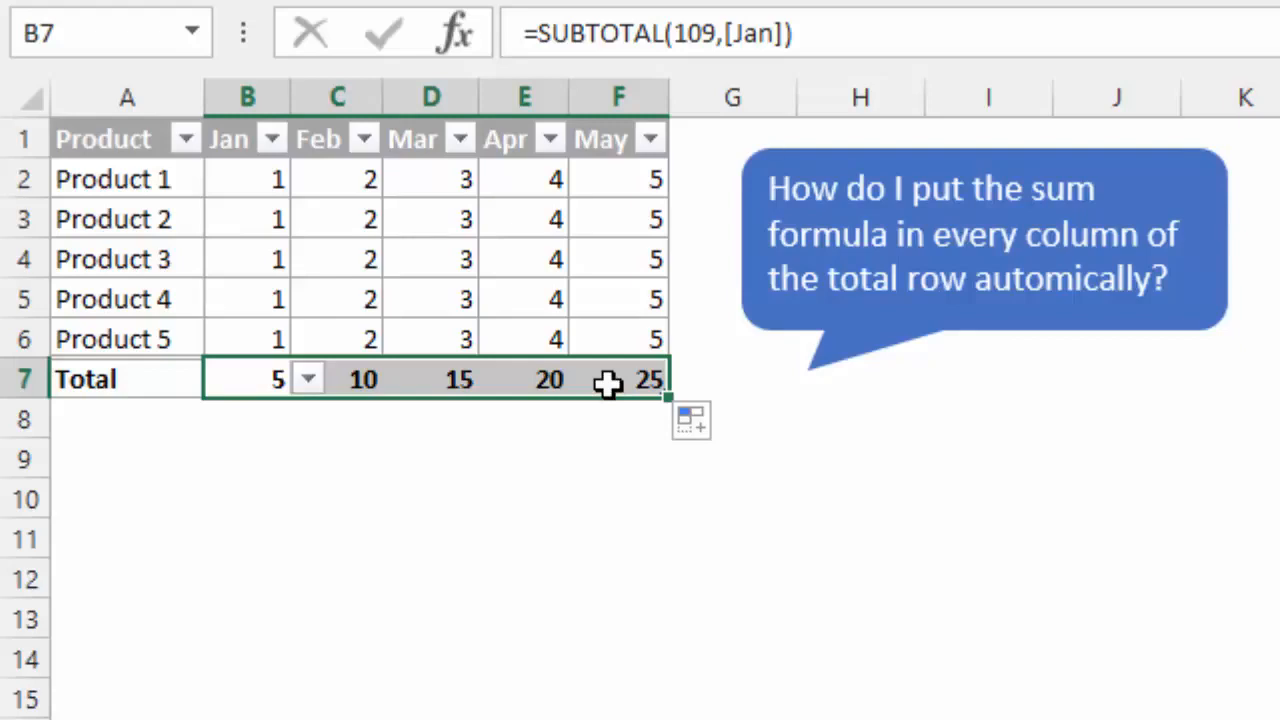
# Clear the total cells B7:F7 and fill them with AutoSum formulas.
pyautogui.press('Delete')
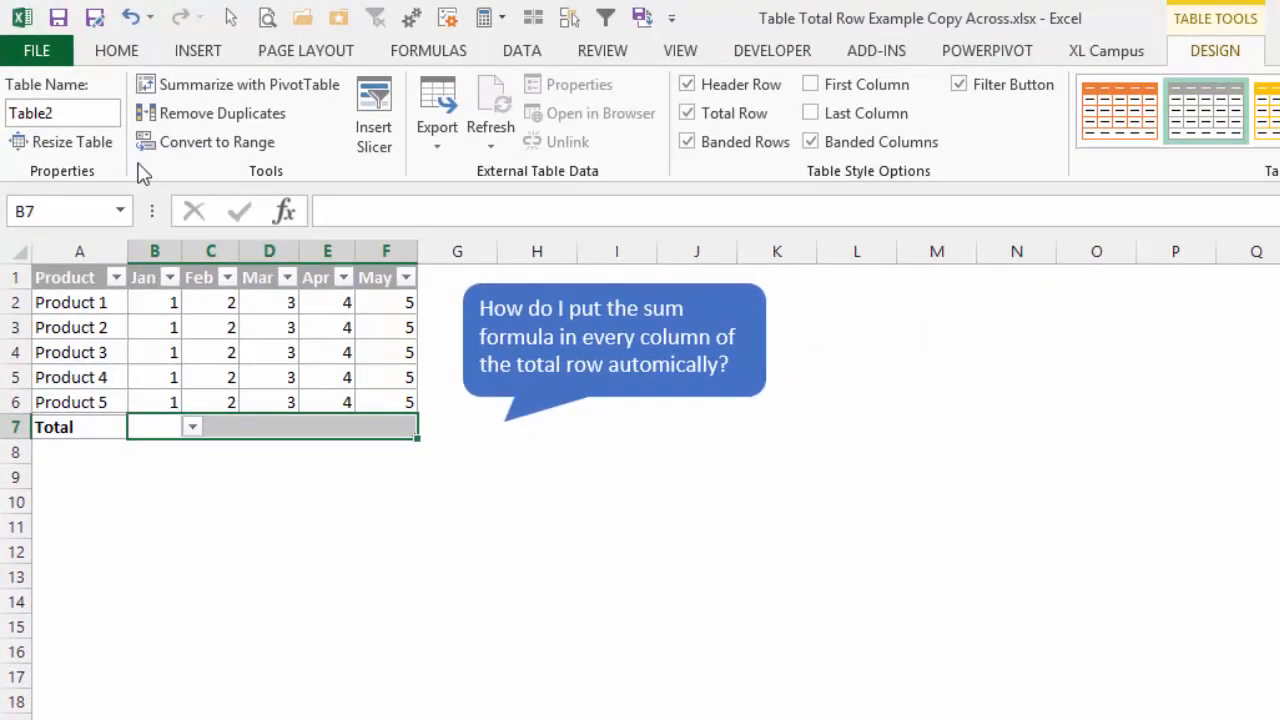
pyautogui.click(117, 51)
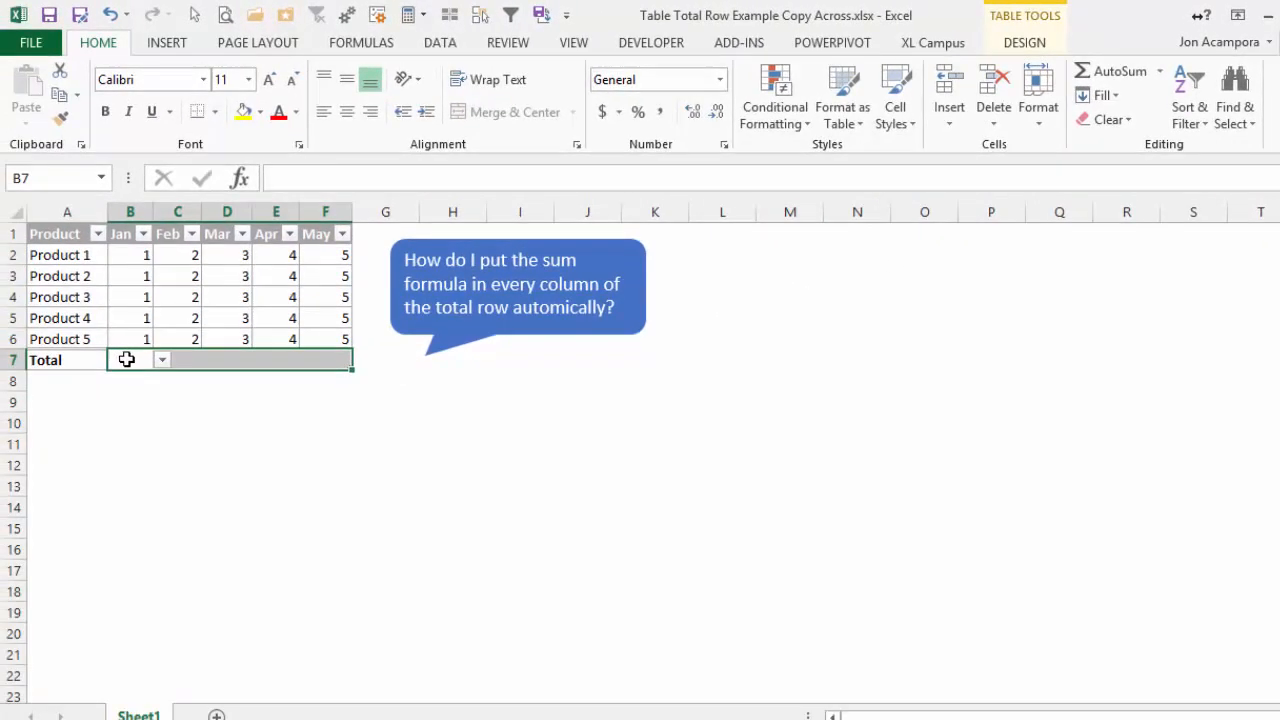
pyautogui.moveTo(128, 359); pyautogui.dragTo(327, 364)
pyautogui.click(1105, 74)
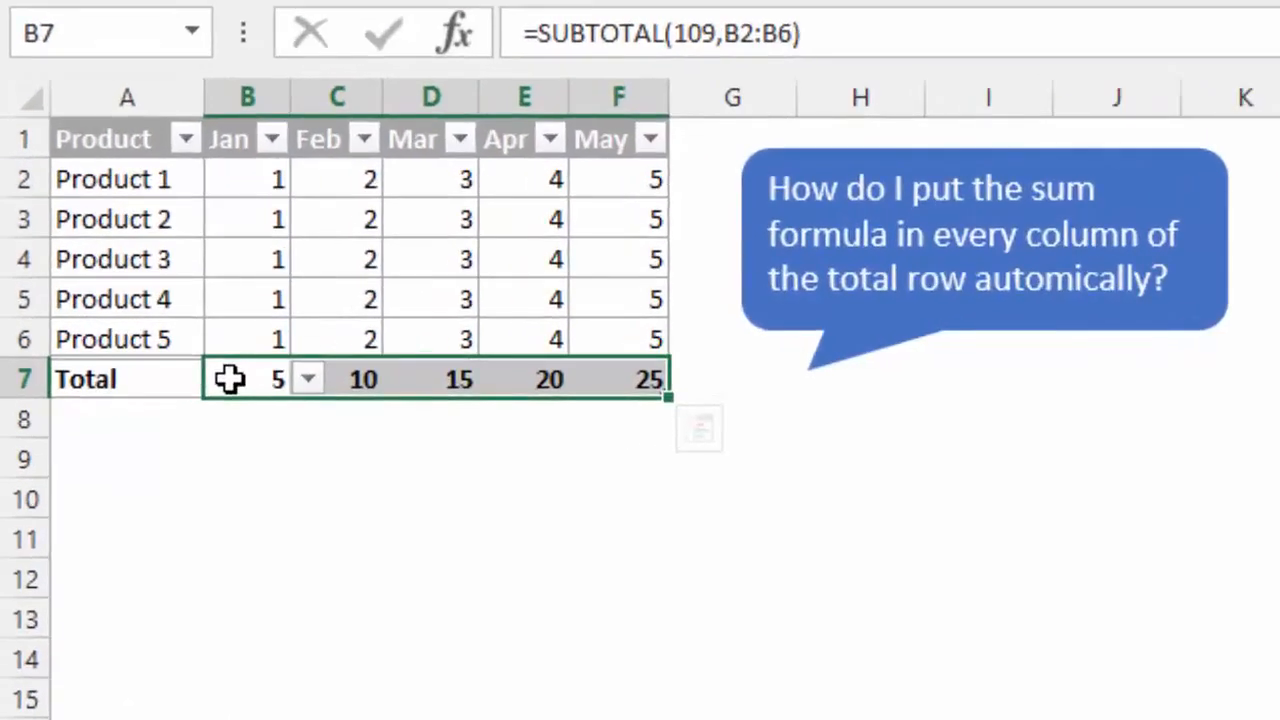
# Inspect the range reference inside the AutoSum formula in the Jan total cell B7.
pyautogui.doubleClick(230, 378)
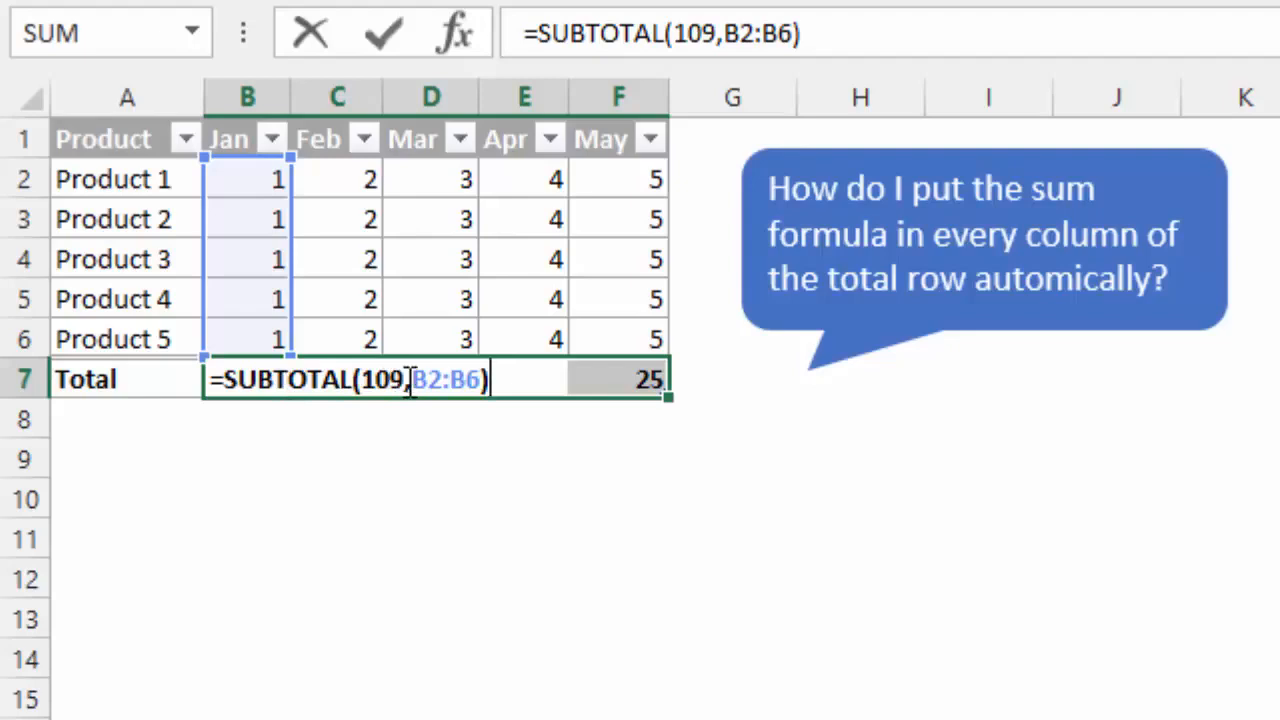
pyautogui.moveTo(414, 380); pyautogui.dragTo(479, 380)
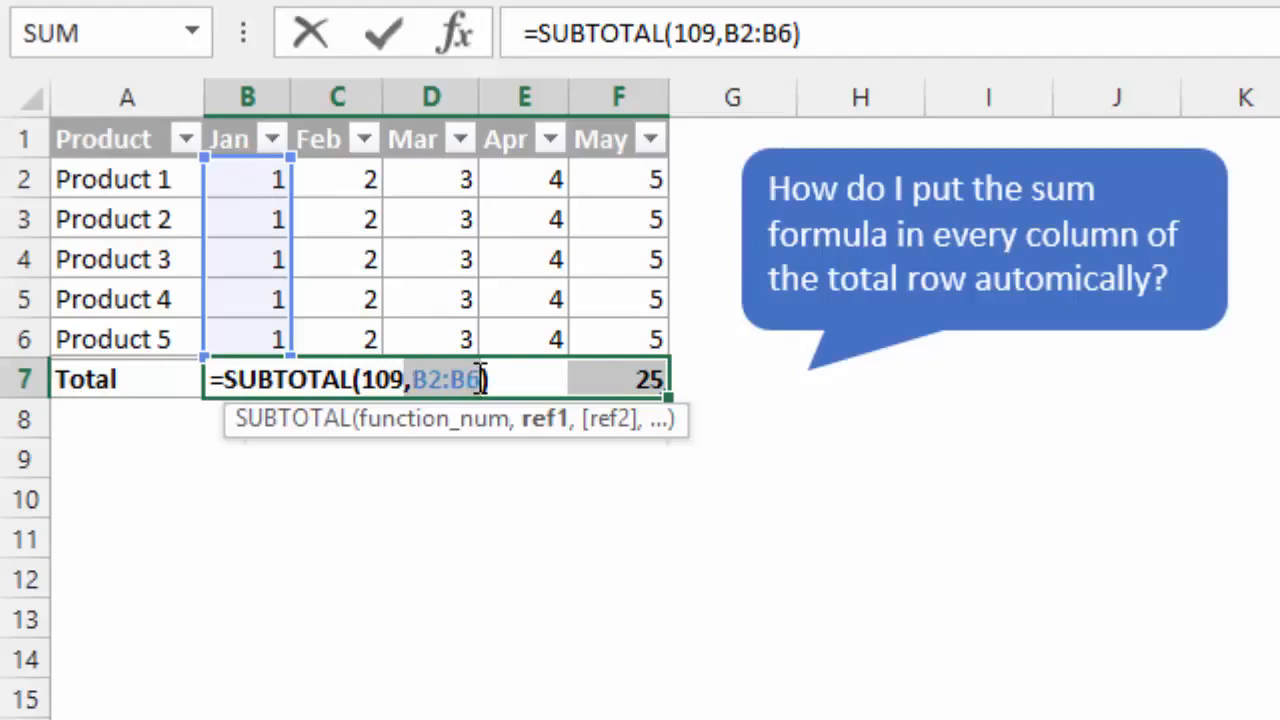
pyautogui.hotkey('ctrl', 'Return')
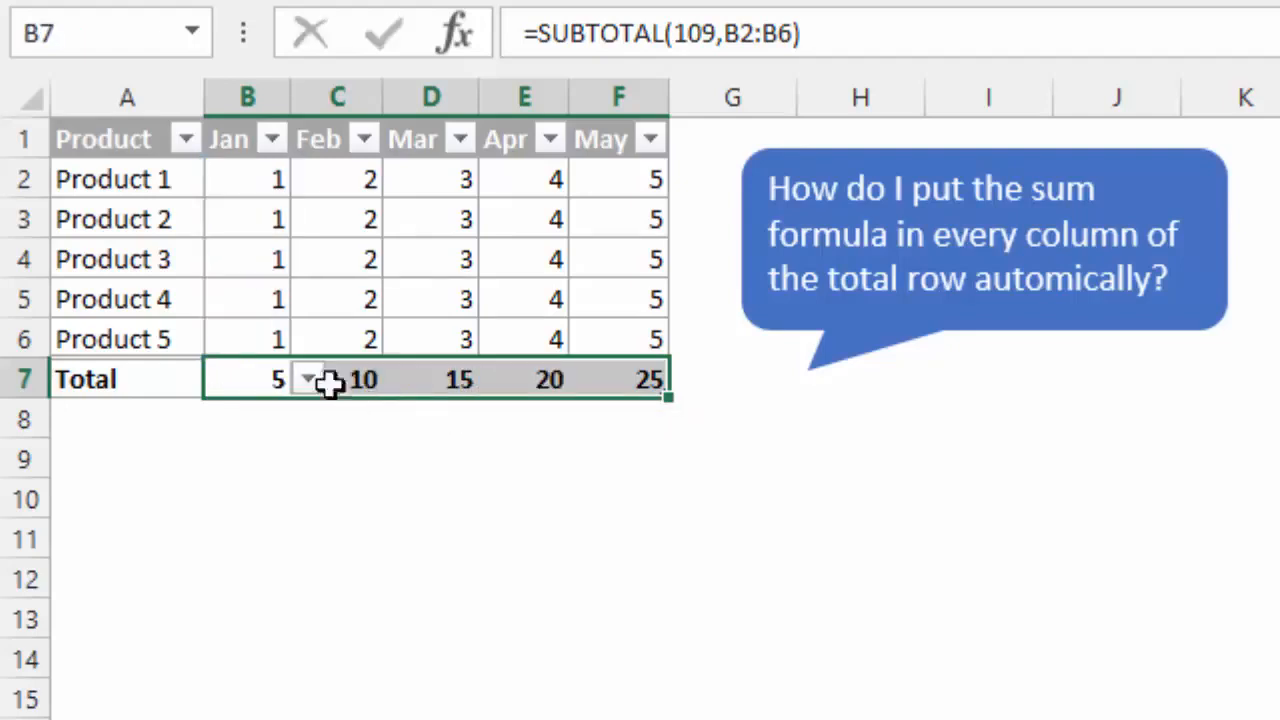
# Delete the totals in B7:F7, reselect the Jan to May total cells and insert AutoSum formulas in all of them again.
pyautogui.press('Delete')
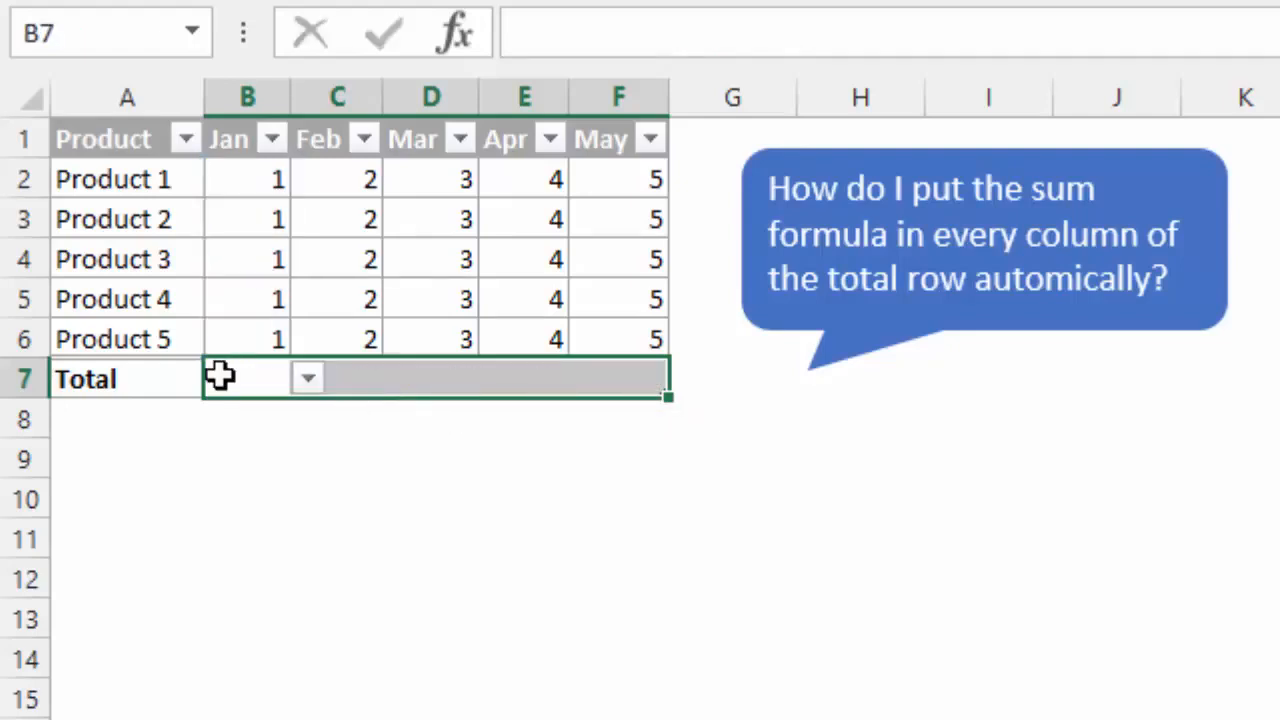
pyautogui.press('Left')
pyautogui.click(220, 375)
pyautogui.hotkey('shift', 'Right')
pyautogui.hotkey('shift', 'Right')
pyautogui.hotkey('shift', 'Right')
pyautogui.hotkey('shift', 'Right')
pyautogui.hotkey('alt', '=')
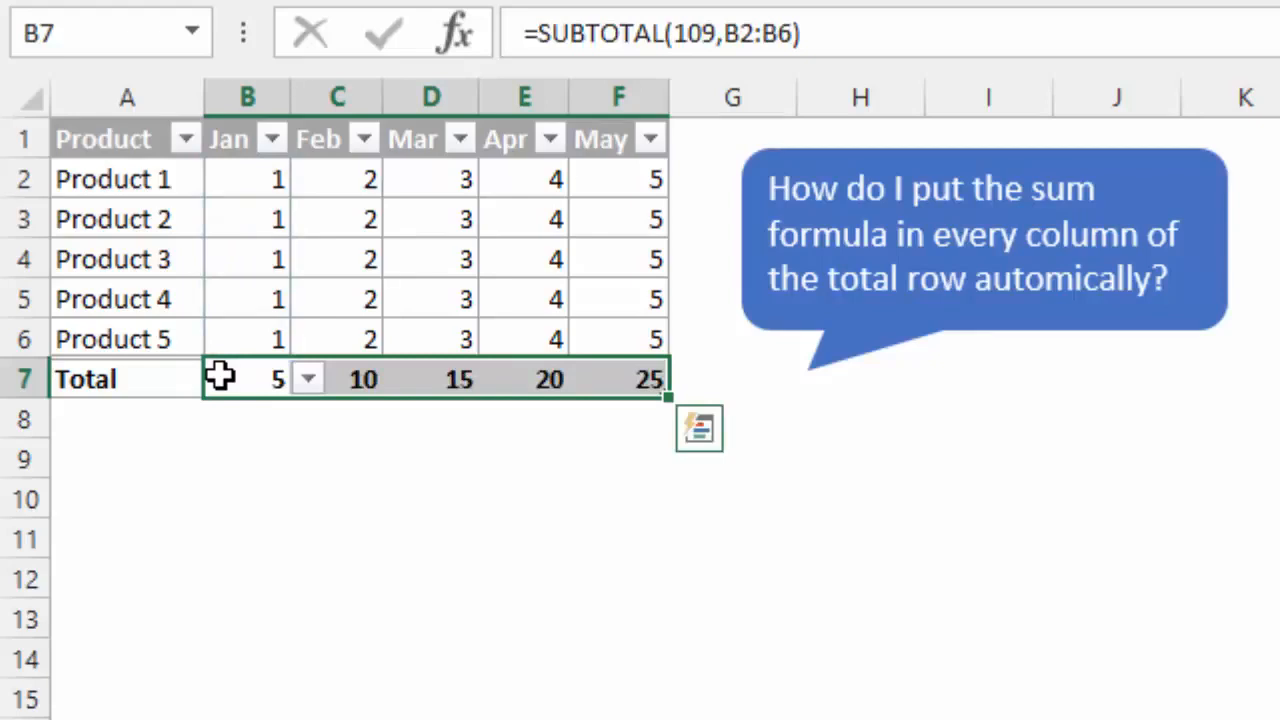
# Reduce the selection to the Jan total cell B7 and examine the reference in its SUBTOTAL formula.
pyautogui.hotkey('shift', 'Left')
pyautogui.hotkey('shift', 'Left')
pyautogui.hotkey('shift', 'Left')
pyautogui.hotkey('shift', 'Left')
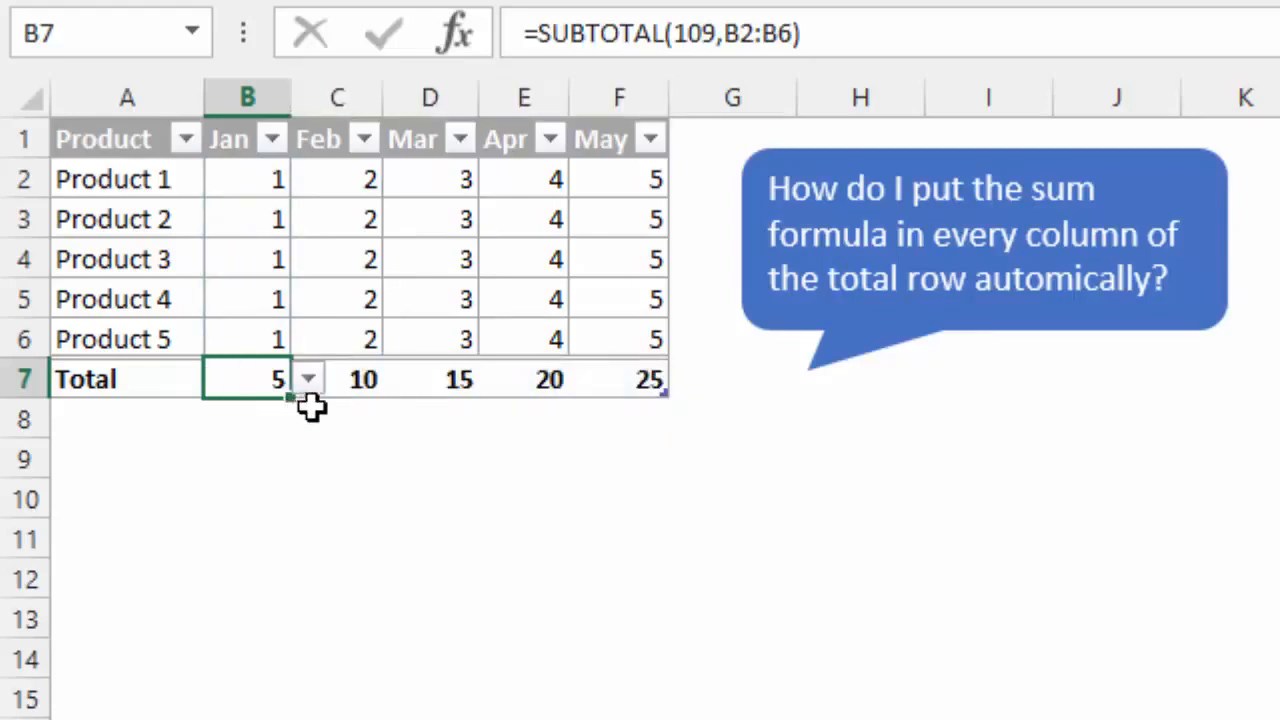
pyautogui.press('F2')
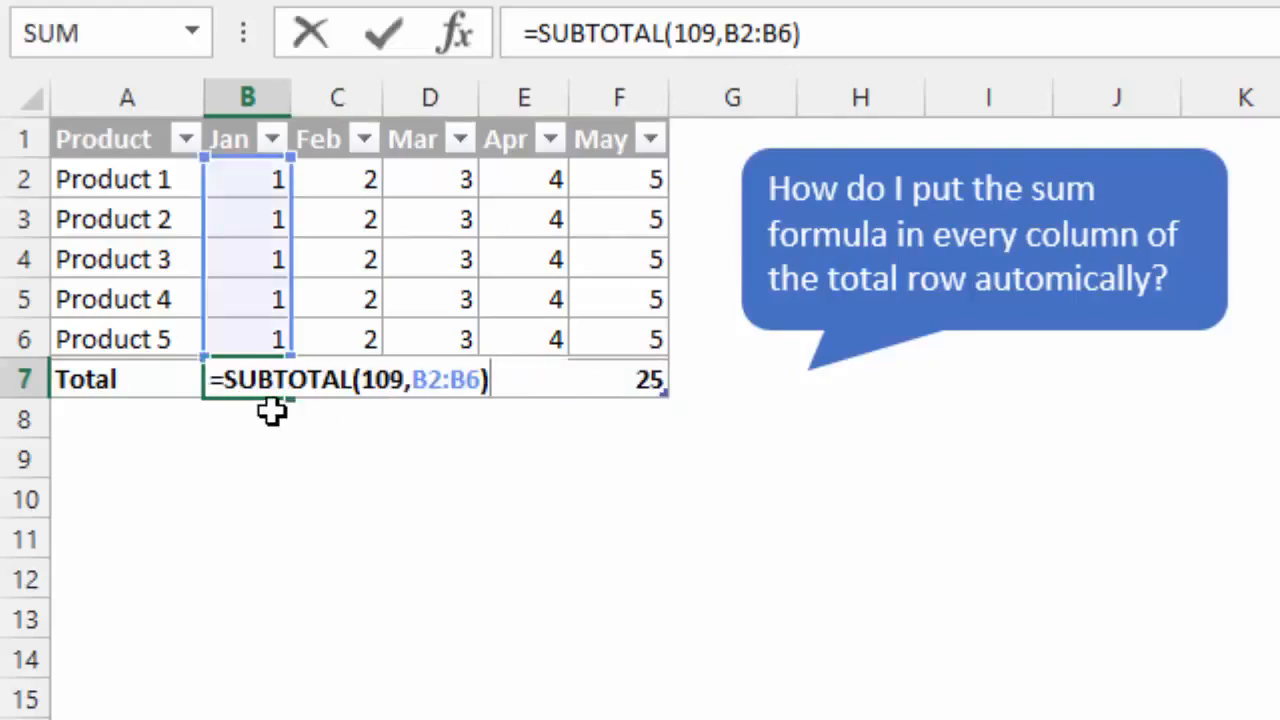
pyautogui.press('Escape')
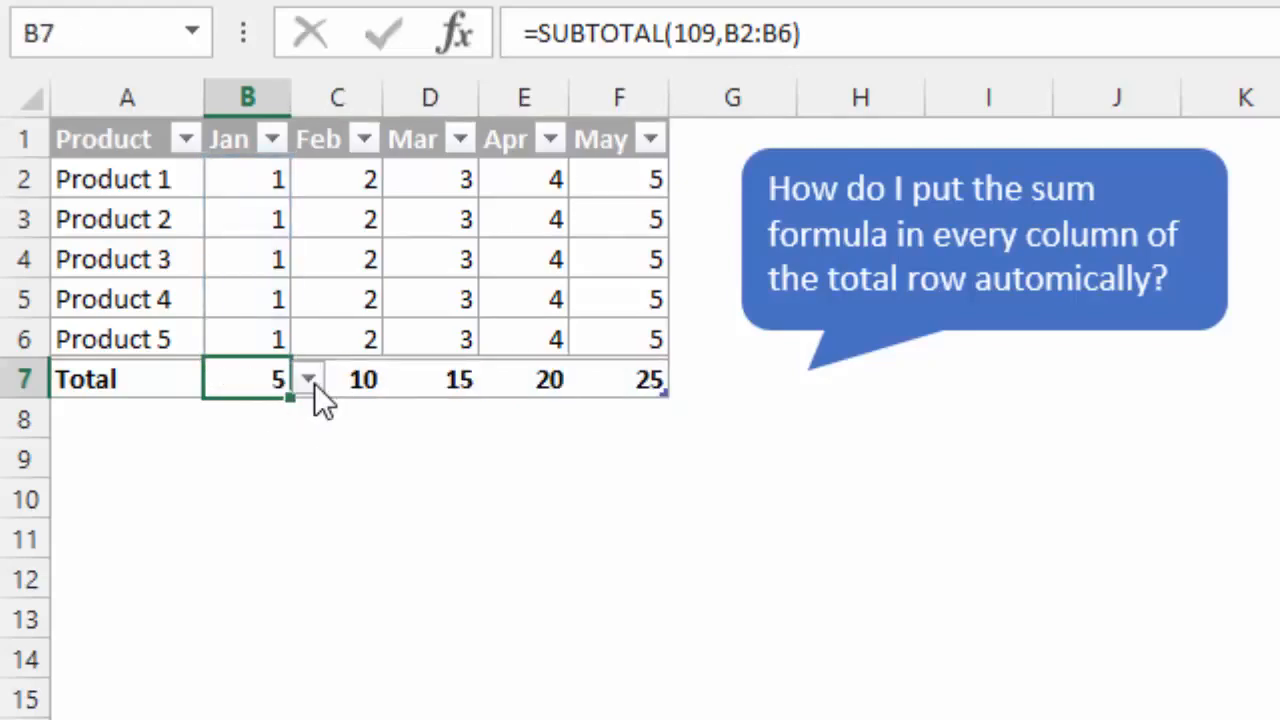
# Switch the Jan total in B7 to the Max function and examine the column reference in its formula.
pyautogui.click(310, 380)
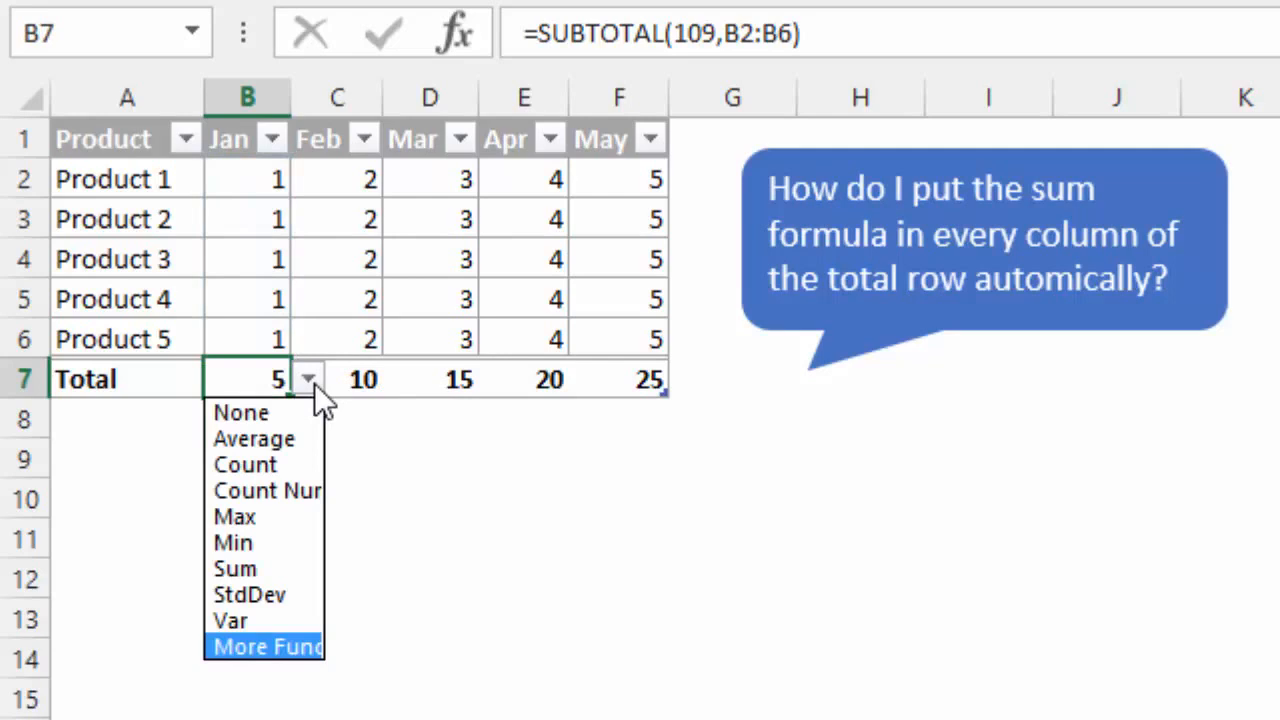
pyautogui.click(258, 517)
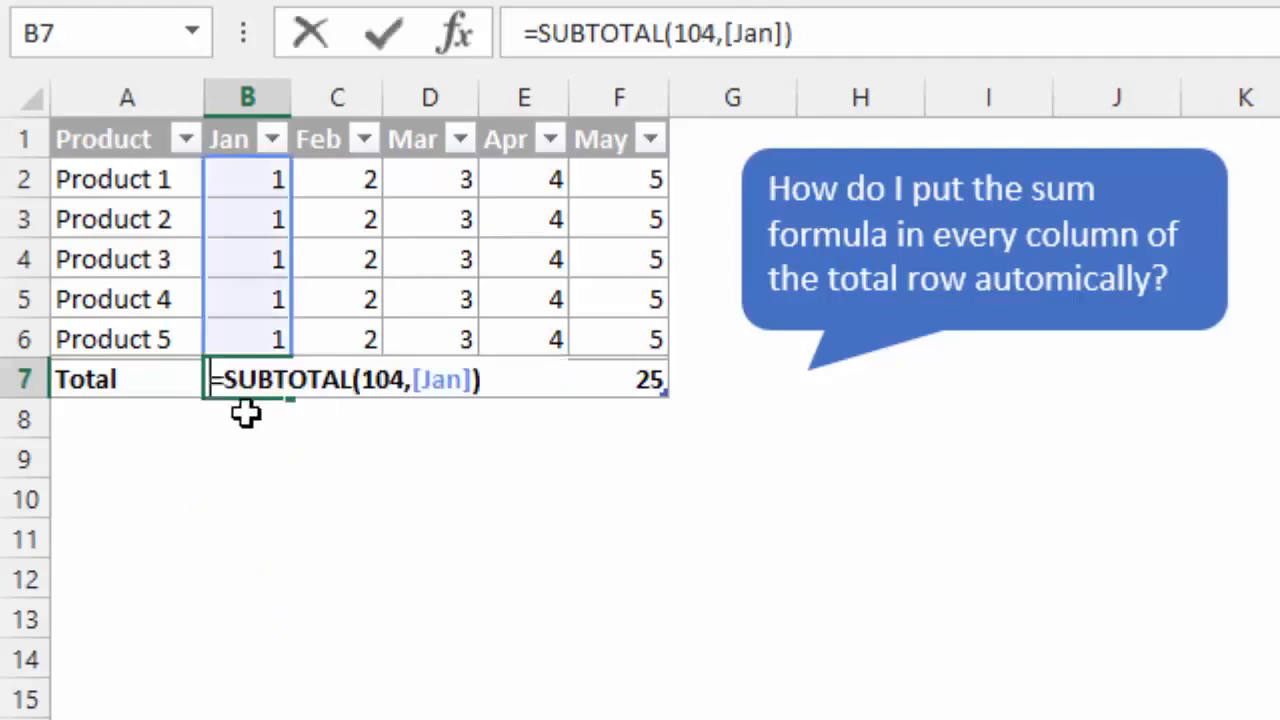
pyautogui.press('F2')
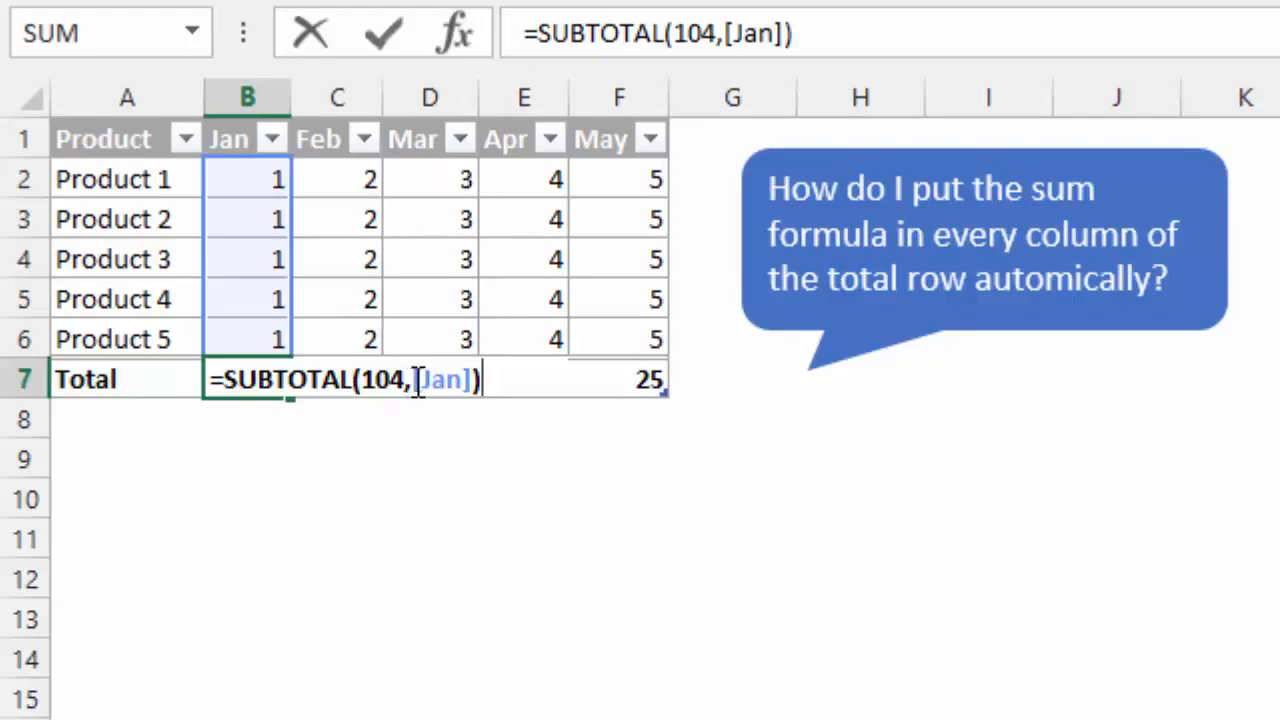
pyautogui.moveTo(472, 380); pyautogui.dragTo(418, 380)
pyautogui.press('Escape')
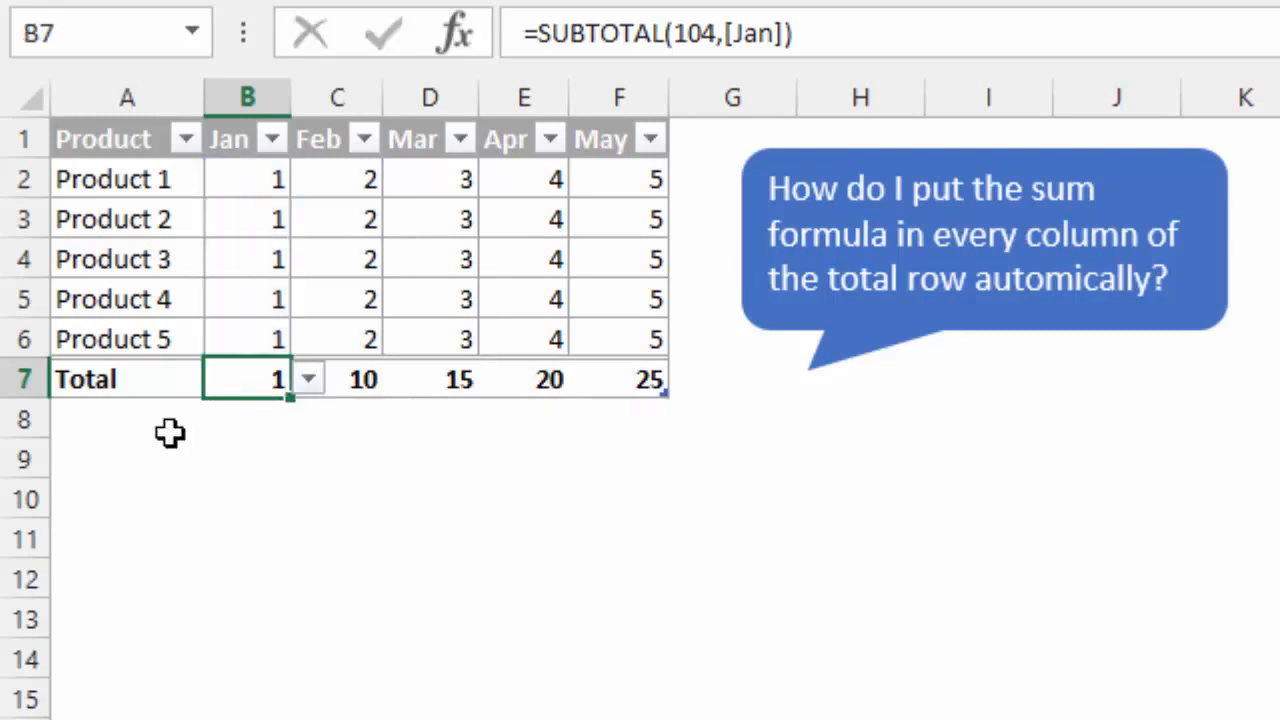